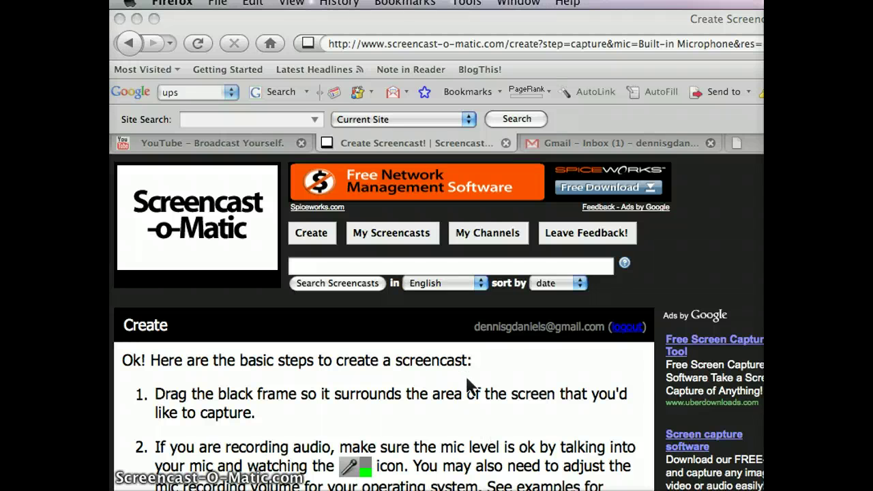
Preview SANY0003.MP4 and SANY0005.MP4 in the misc folder, then switch to iMovie.
key(super+Tab)
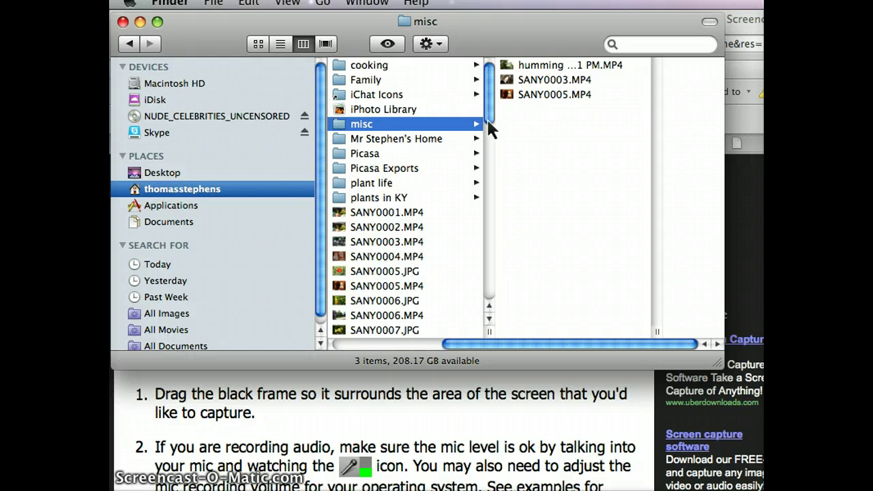
click(556, 80)
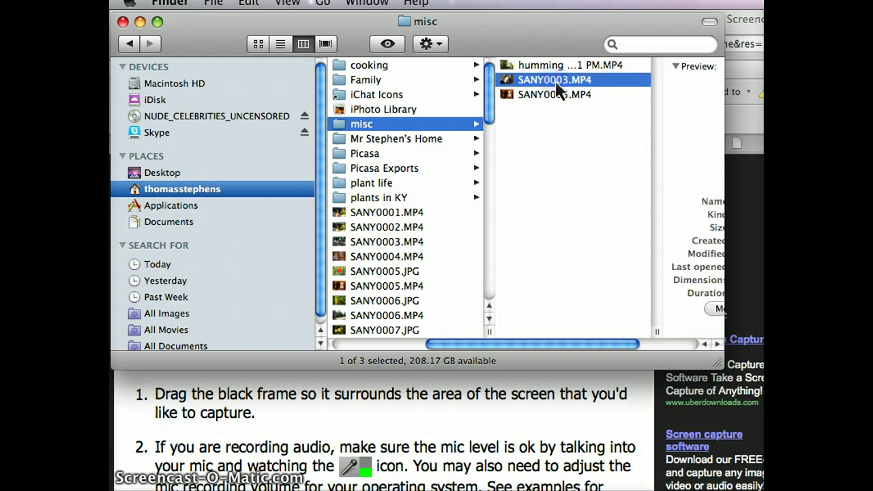
click(458, 94)
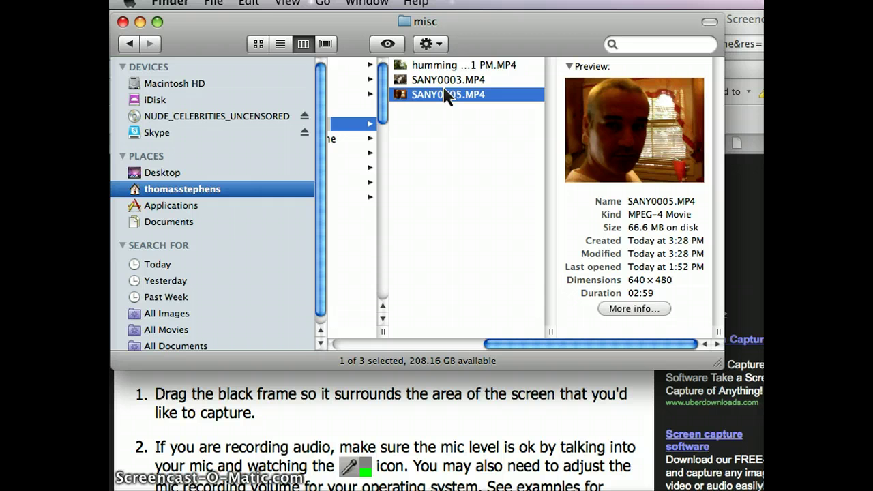
key(super+Tab)
key(super+Tab)
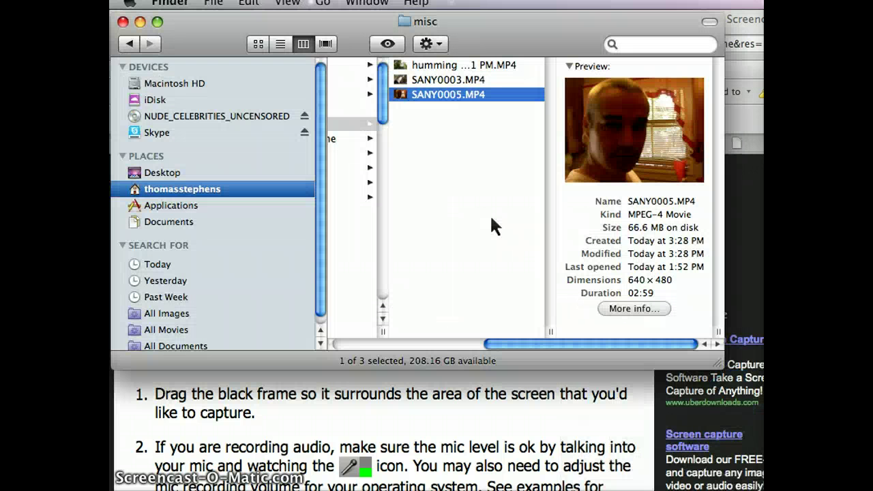
key(super+Tab)
key(super+Tab)
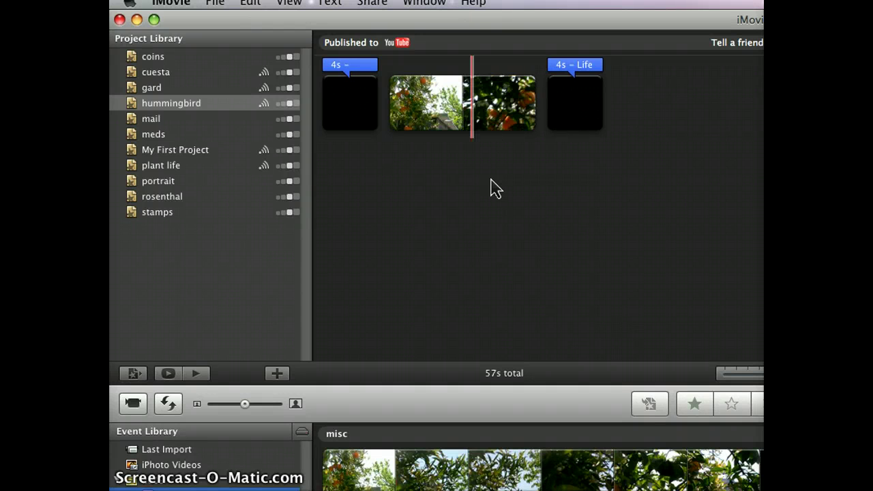
Create a new iMovie project named 'test'.
key(super+n)
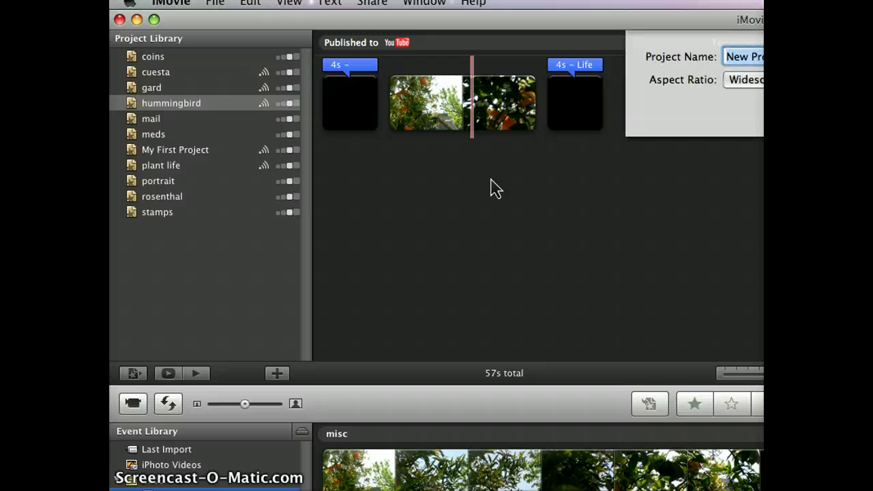
text(test)
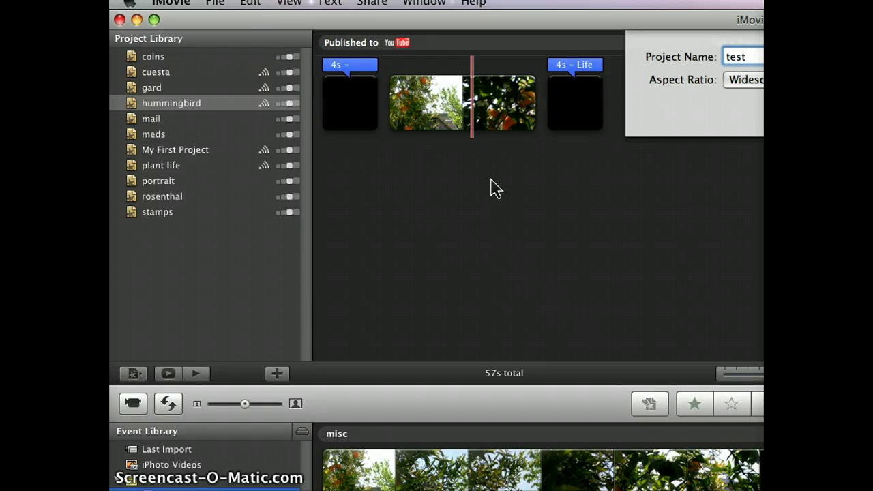
key(Return)
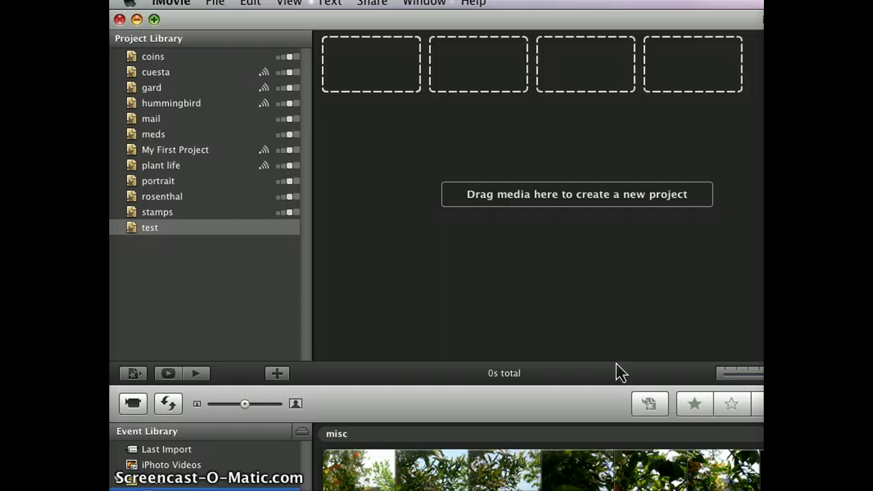
key(super+Tab)
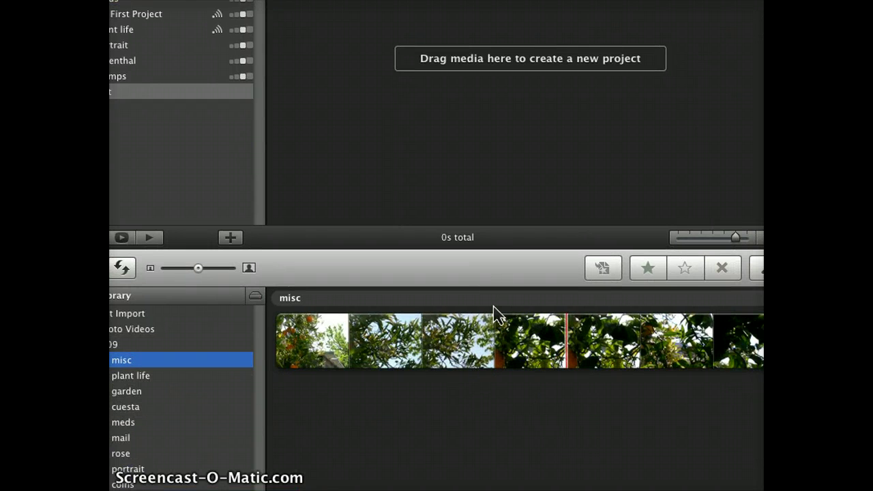
key(super+Tab)
key(super+Tab)
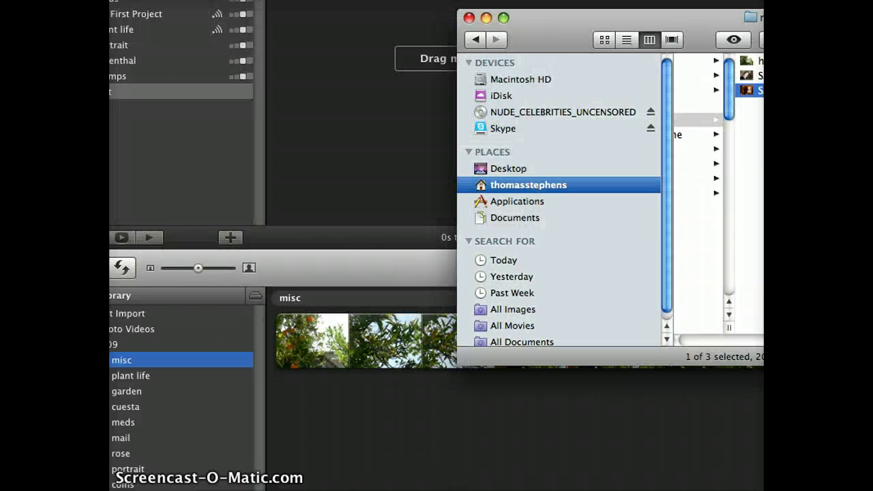
drag(617, 19, 324, 159)
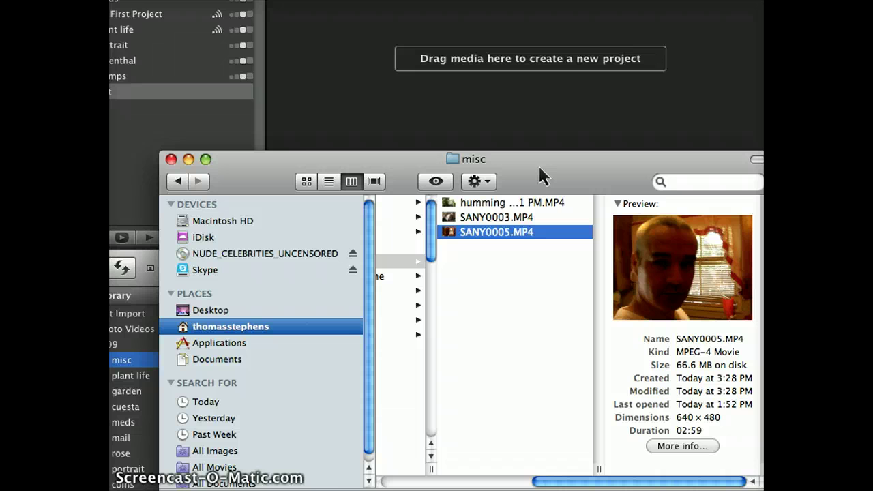
drag(543, 176, 485, 173)
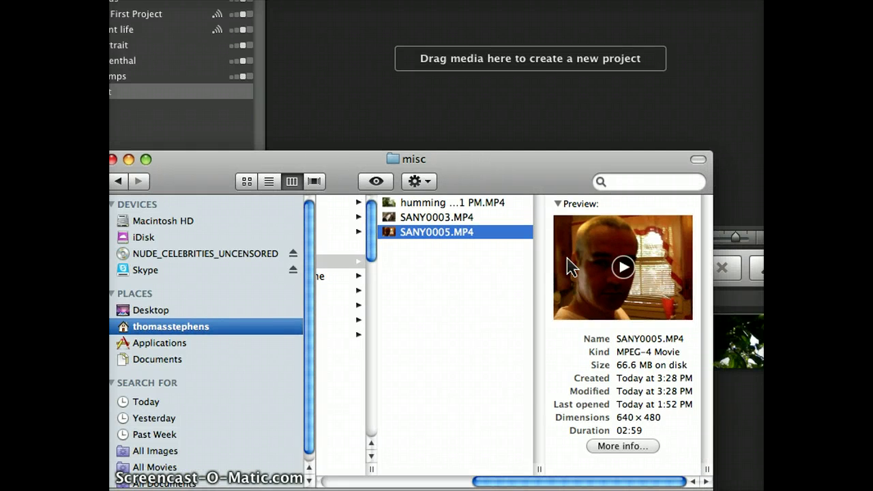
drag(461, 231, 520, 120)
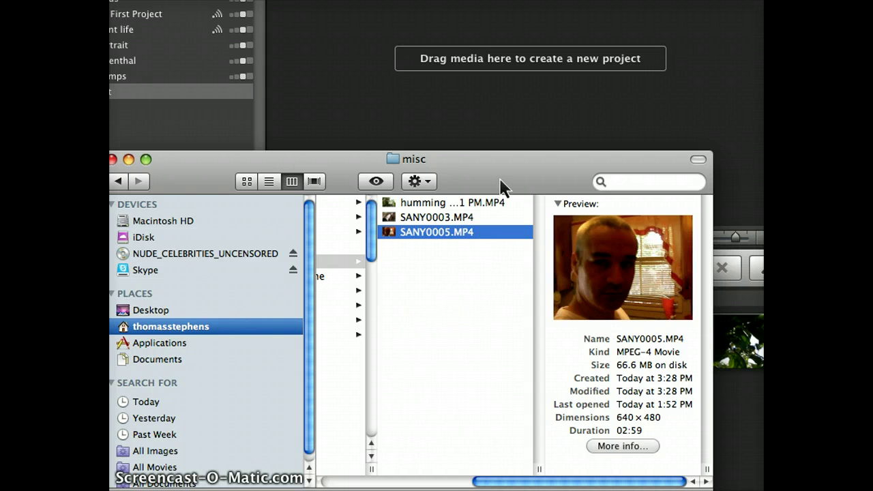
key(super+w)
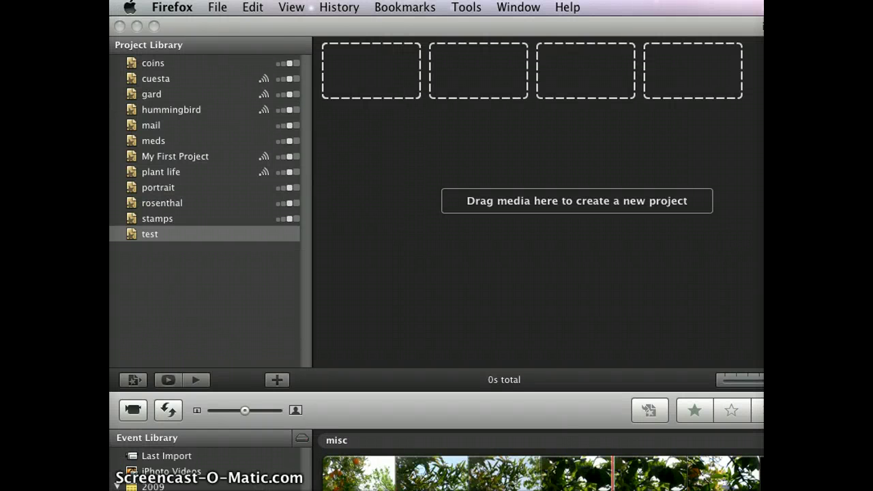
Activate iMovie and choose File > Import Movies.
click(254, 11)
mouse_move(291, 8)
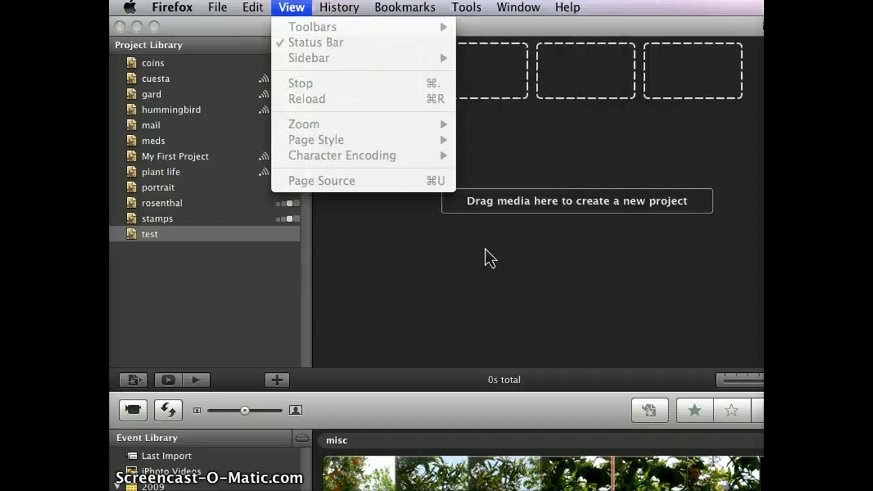
click(483, 321)
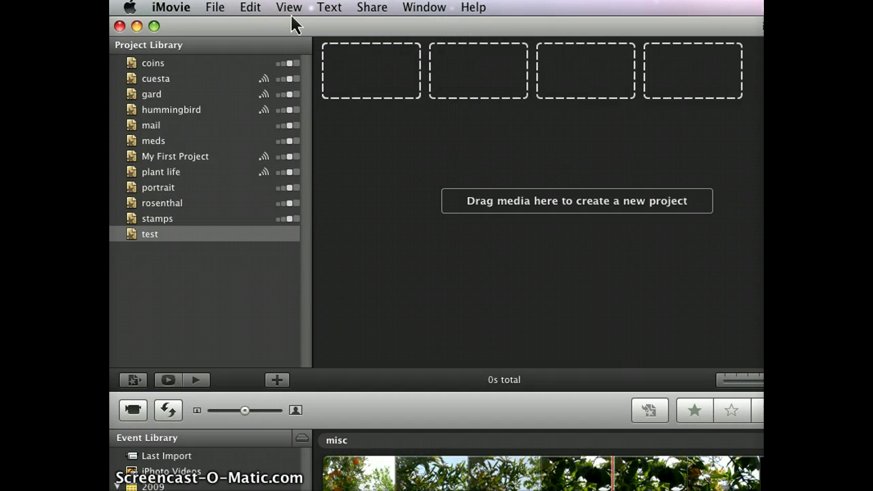
click(250, 10)
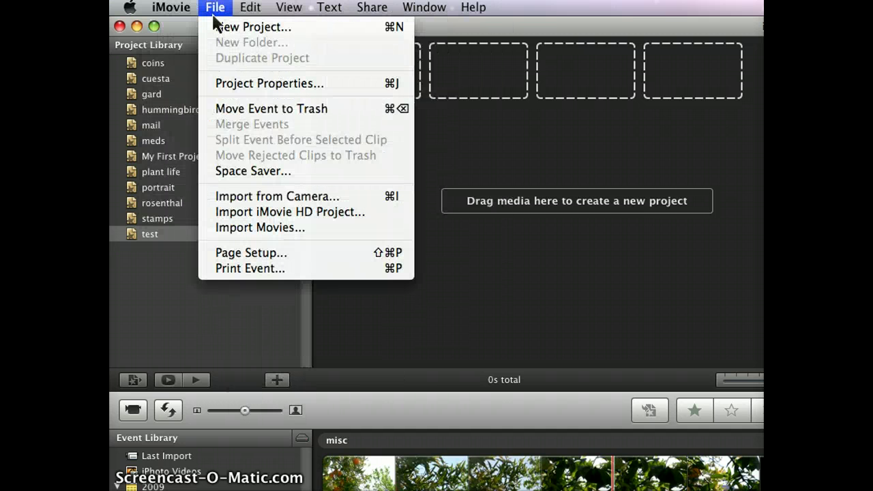
click(302, 229)
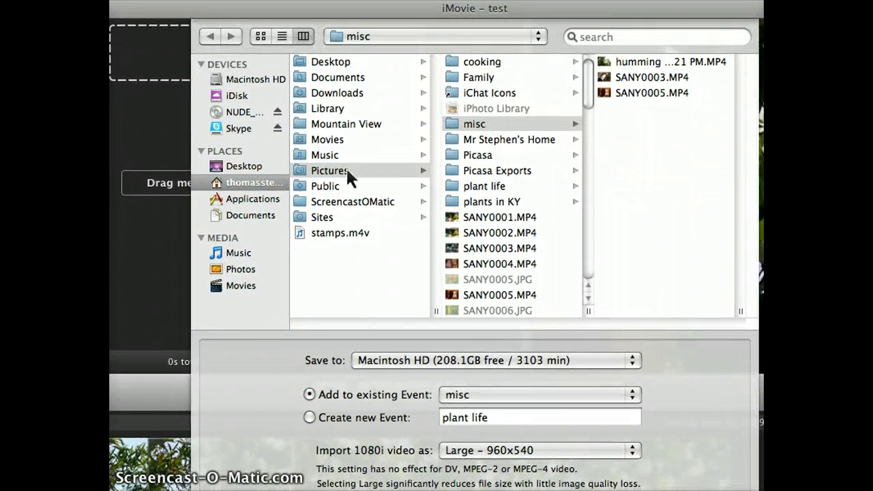
Preview the humming bird, SANY0003 and SANY0005 videos in the misc folder.
click(486, 128)
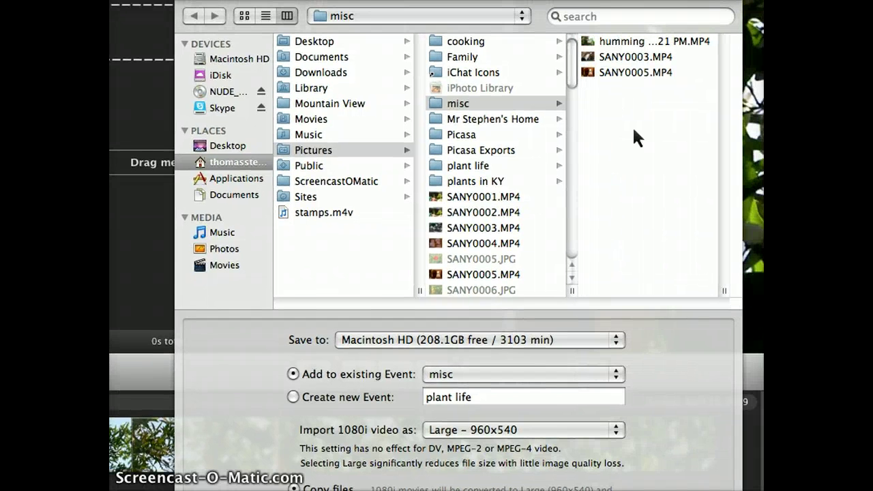
click(612, 41)
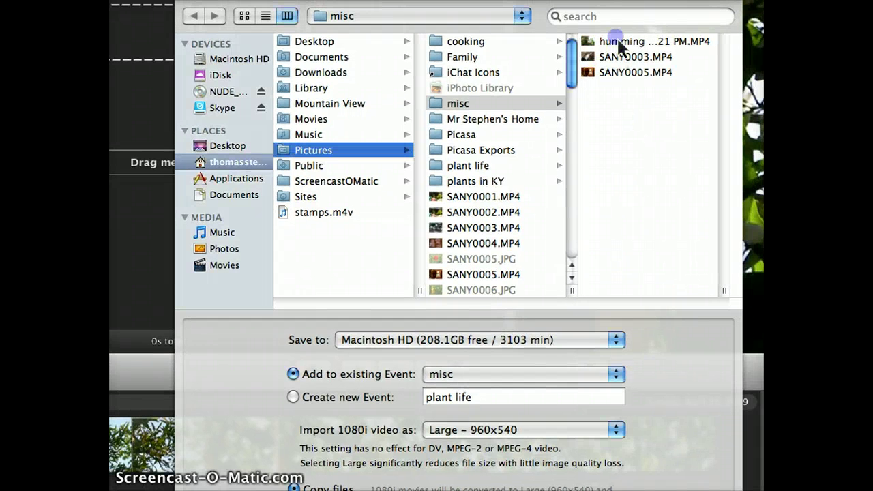
click(619, 121)
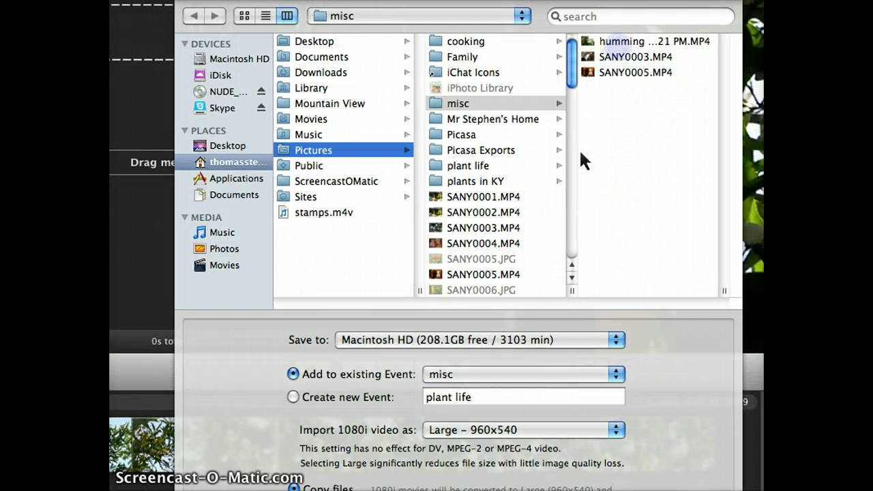
click(631, 75)
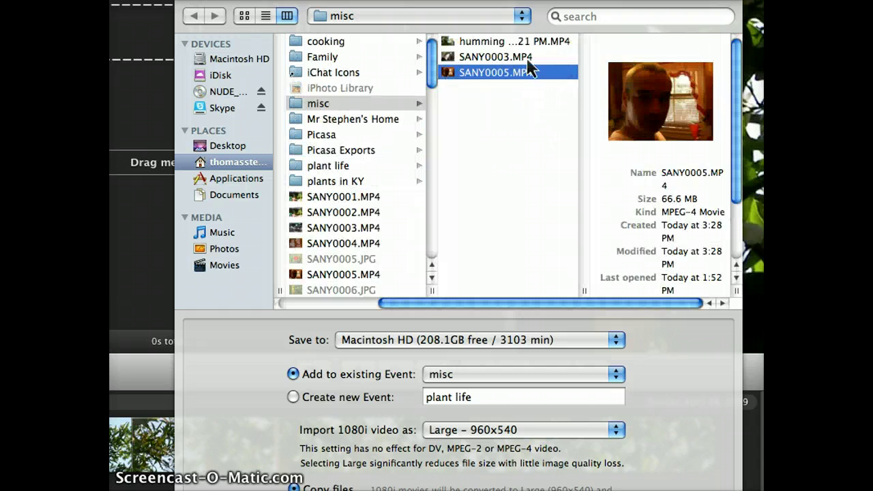
click(525, 58)
key(Up)
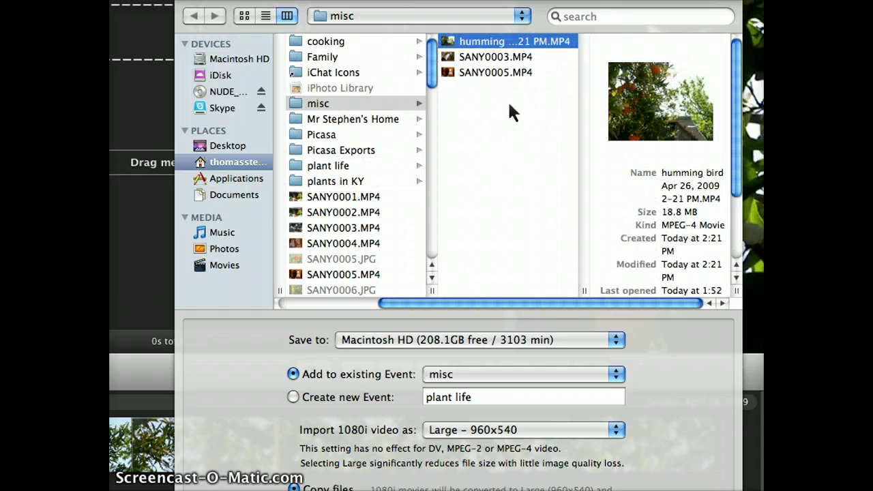
shift+click(490, 60)
shift+click(490, 76)
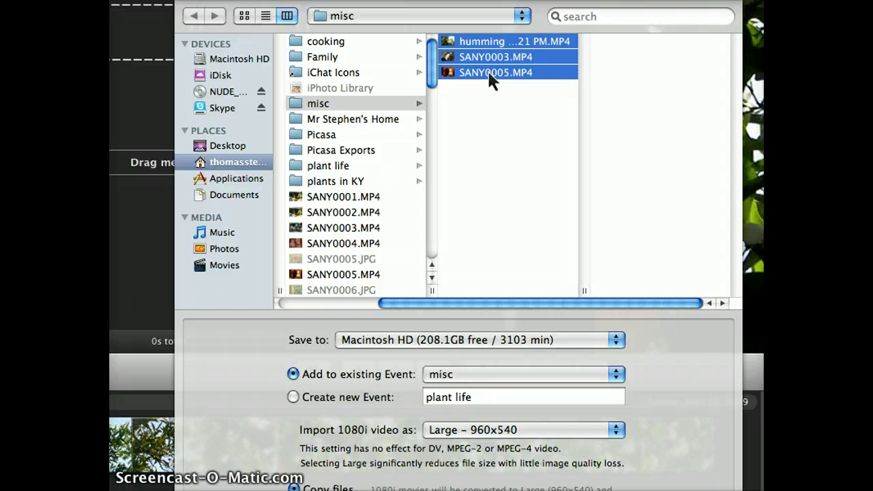
click(488, 108)
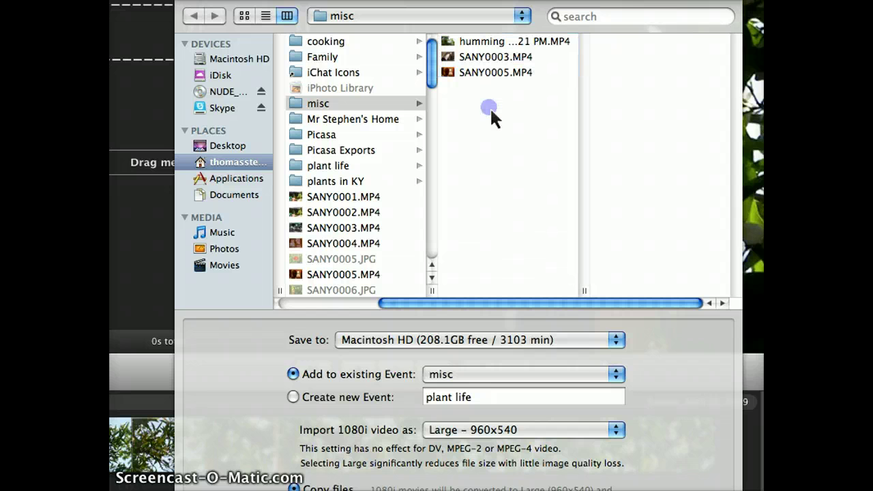
Select all three videos and import them into the existing misc event.
click(496, 73)
click(509, 42)
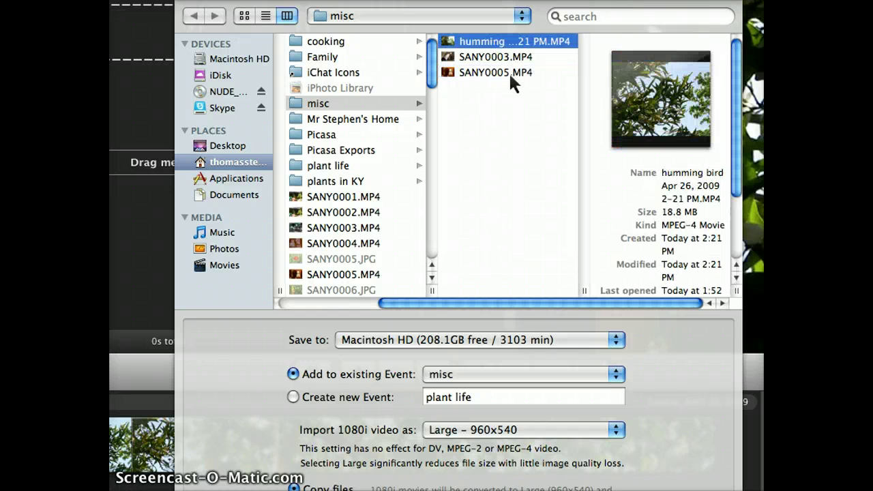
click(510, 72)
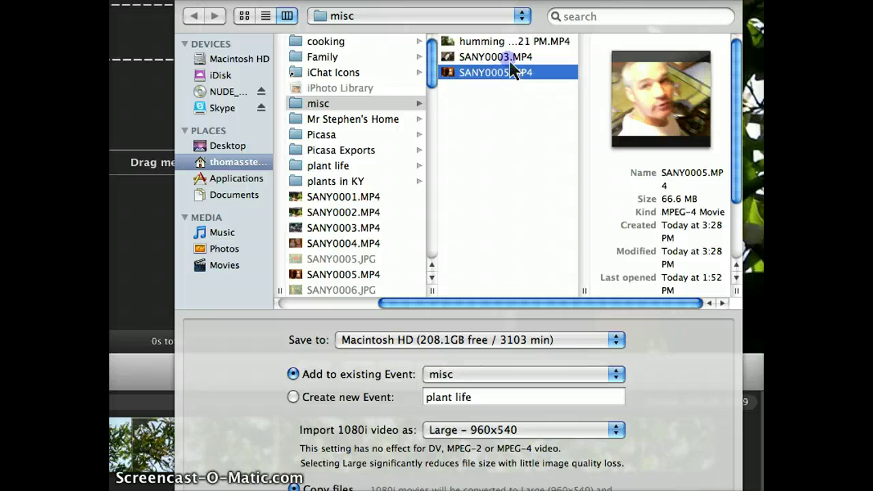
shift+click(509, 57)
shift+click(510, 42)
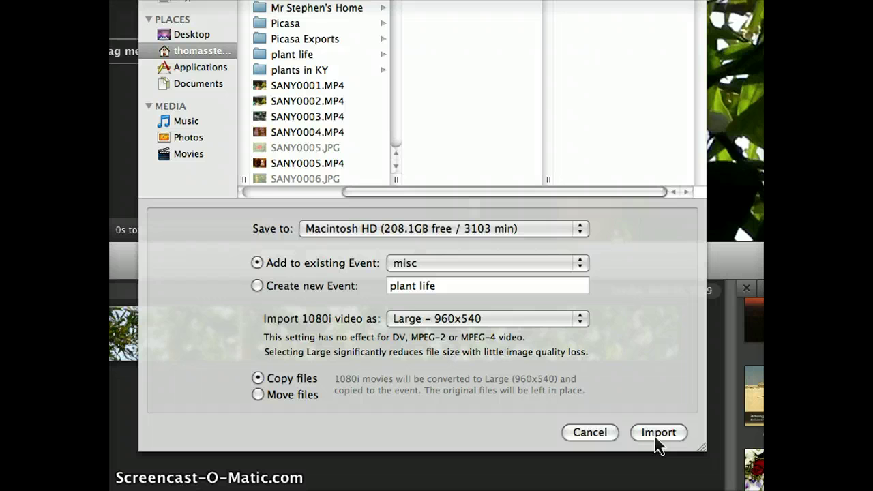
click(656, 436)
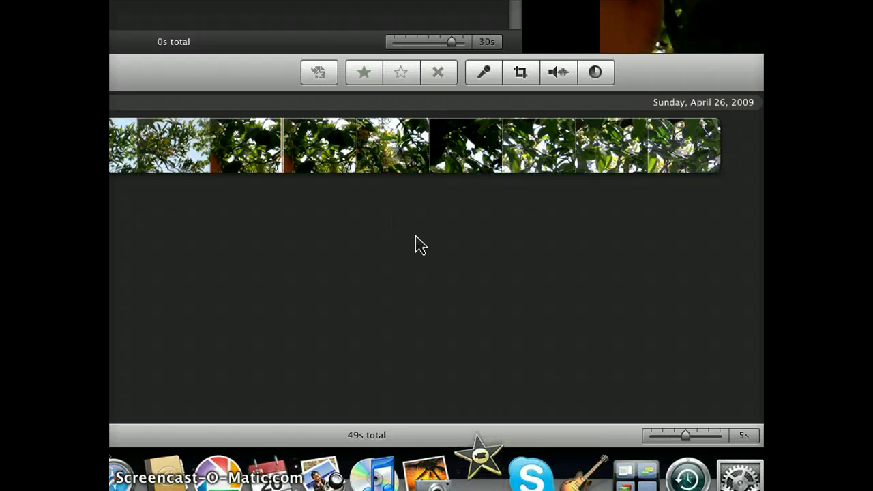
Switch to Finder while the misc event clips finish importing.
key(super+Tab)
key(super+Tab)
key(super+Tab)
key(super+Tab)
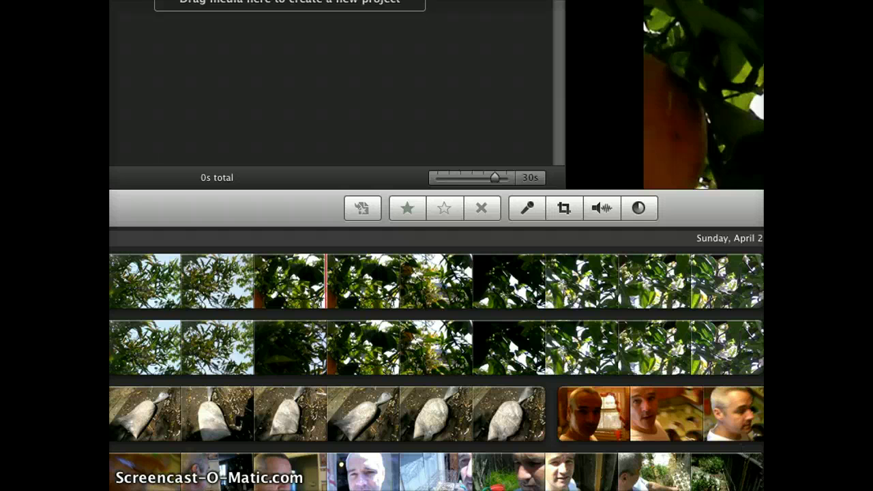
Select the entire orange face clip and drag it into the test project.
scroll(436, 358, down, 5)
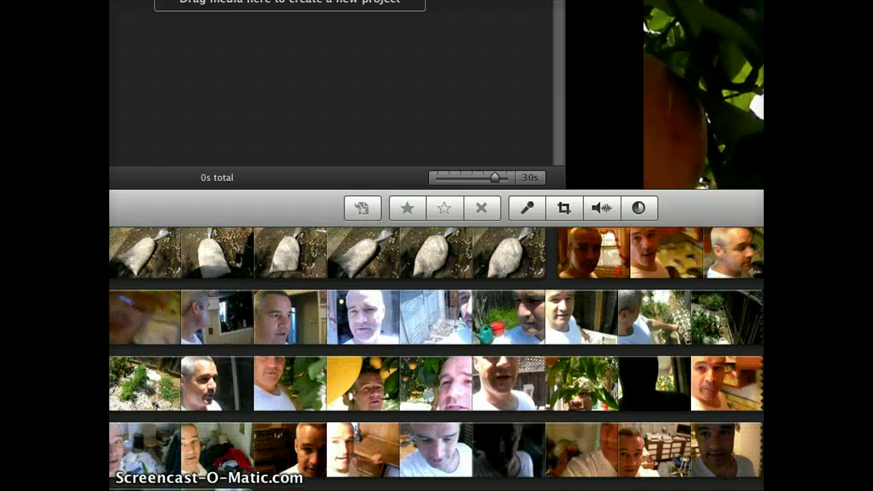
scroll(436, 359, up, 2)
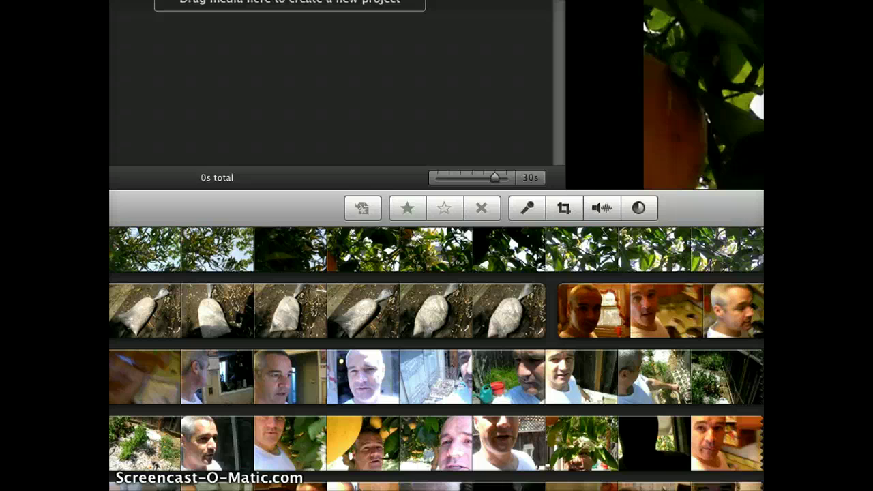
scroll(436, 359, up, 2)
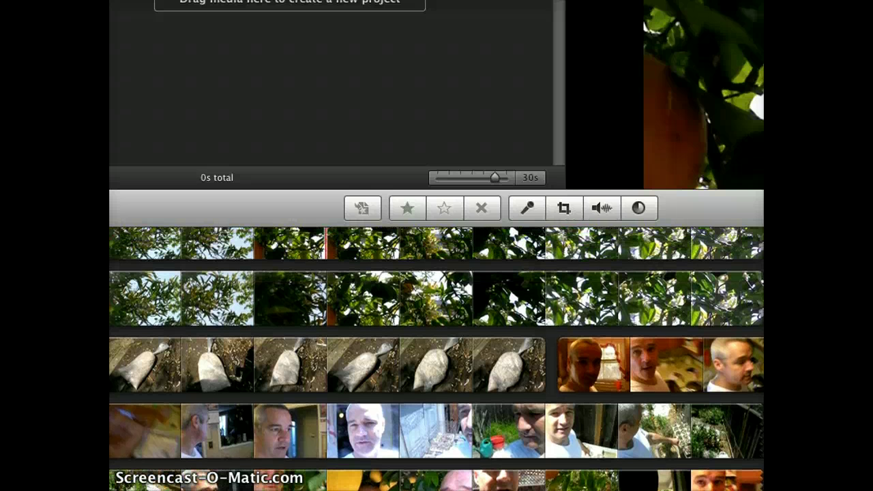
right_click(572, 380)
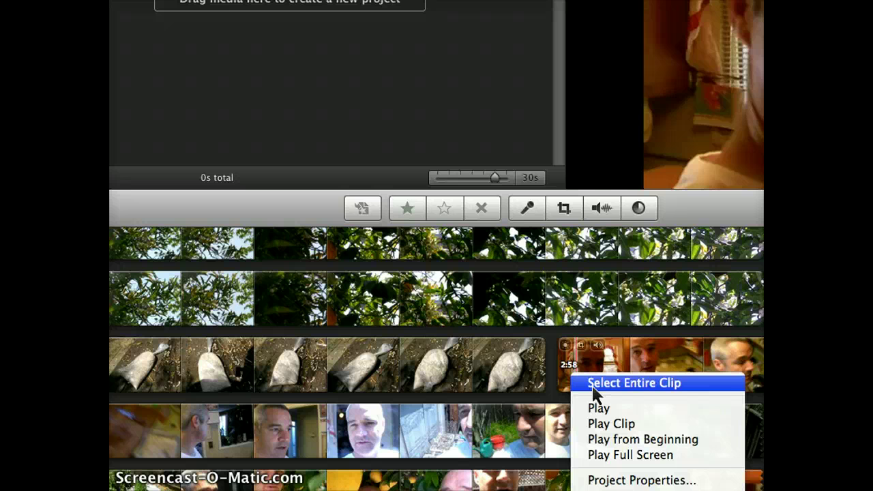
click(593, 384)
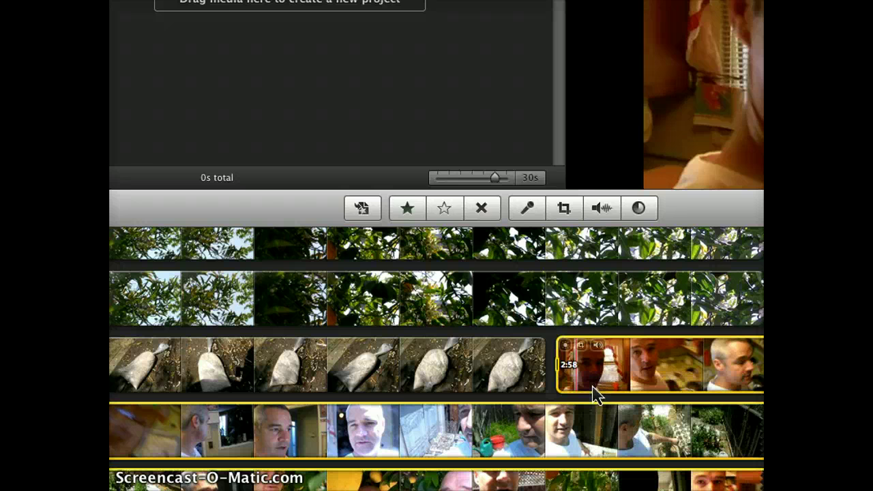
drag(579, 386, 310, 84)
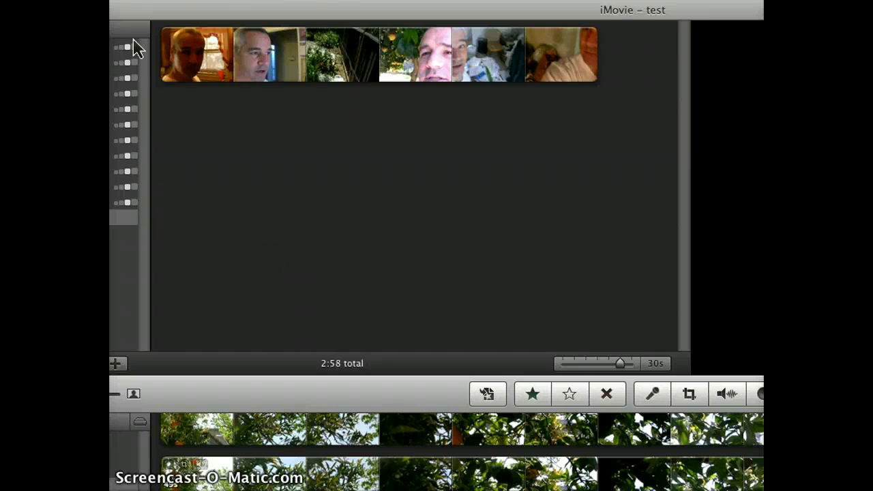
Open Preferences from the iMovie menu.
click(116, 0)
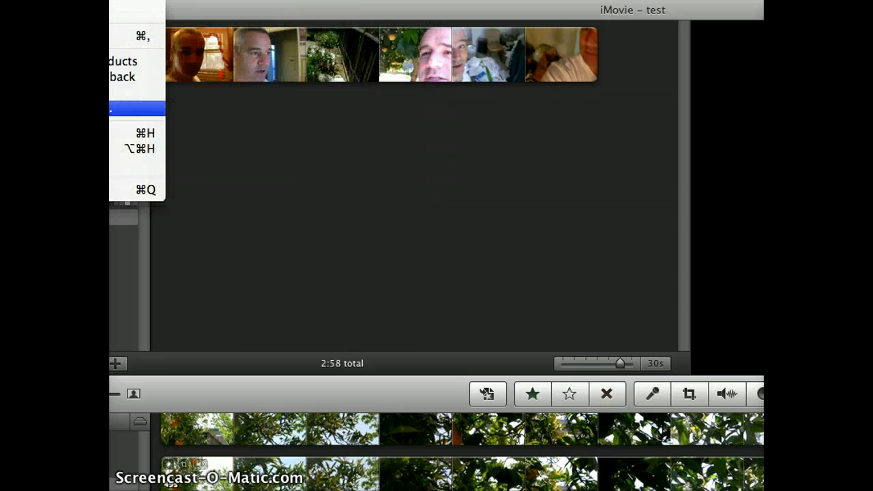
click(133, 35)
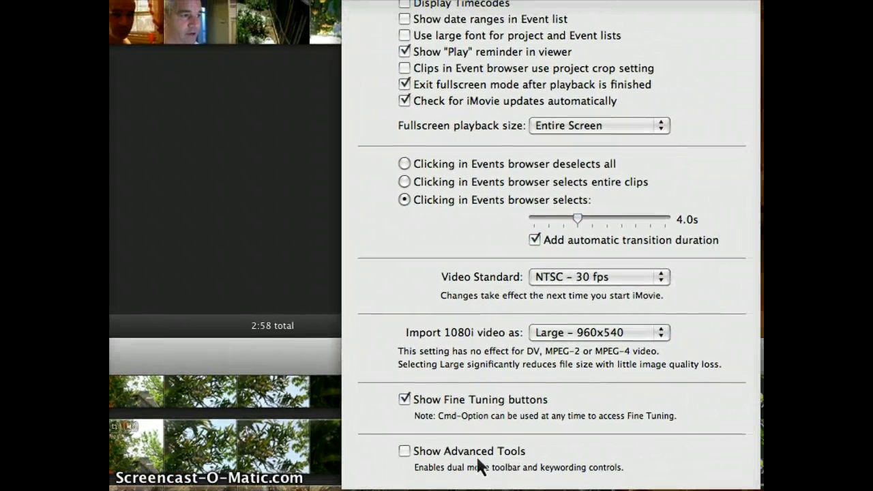
Check 'Show Advanced Tools' and 'Clips in Event browser use project crop setting'.
click(477, 452)
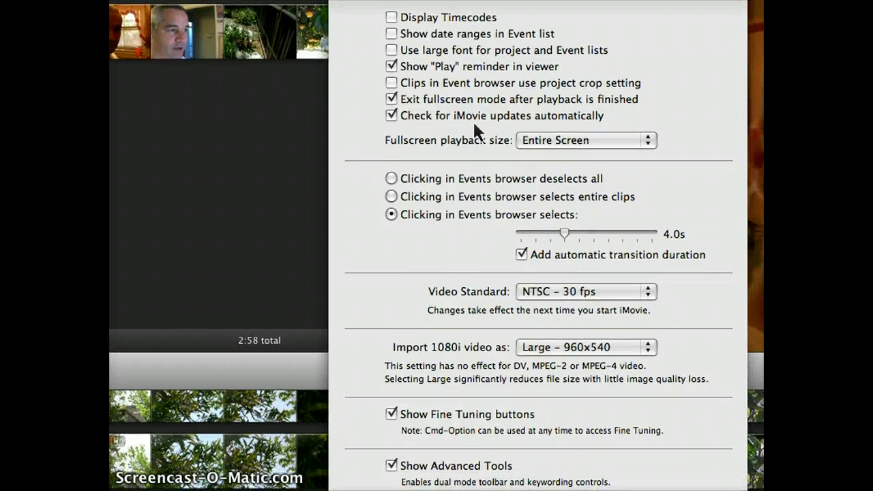
click(484, 83)
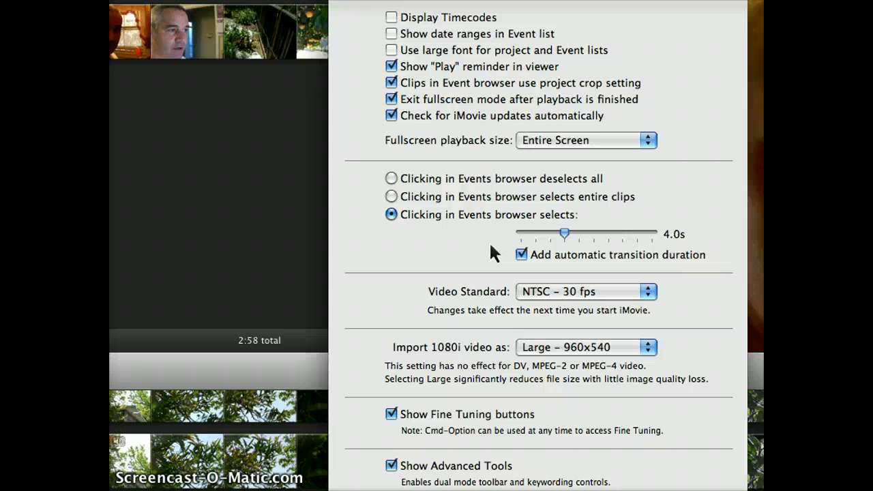